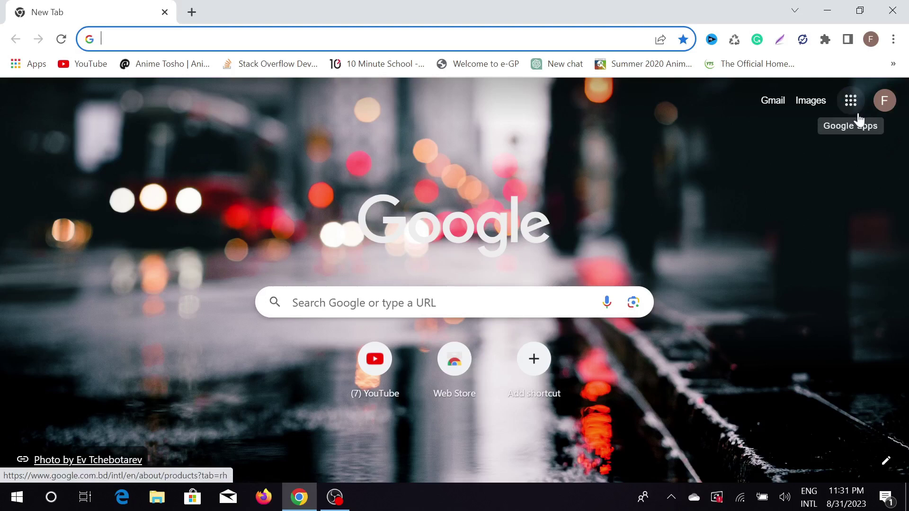
Launch Google Forms from the Google apps grid in Chrome
{"action": "left_click", "coordinate": [851, 102]}
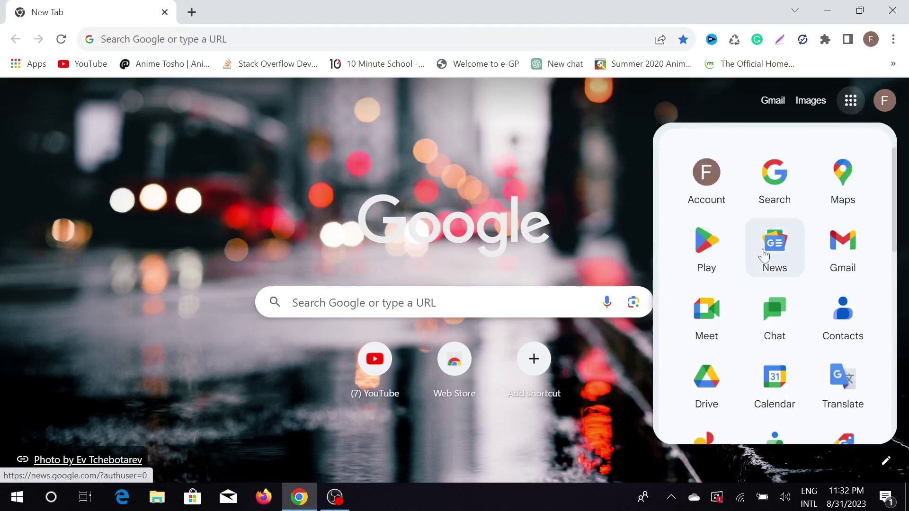
{"action": "scroll", "coordinate": [769, 263], "scroll_direction": "down", "scroll_amount": 10}
{"action": "scroll", "coordinate": [767, 263], "scroll_direction": "down", "scroll_amount": 3}
{"action": "scroll", "coordinate": [769, 260], "scroll_direction": "up", "scroll_amount": 1}
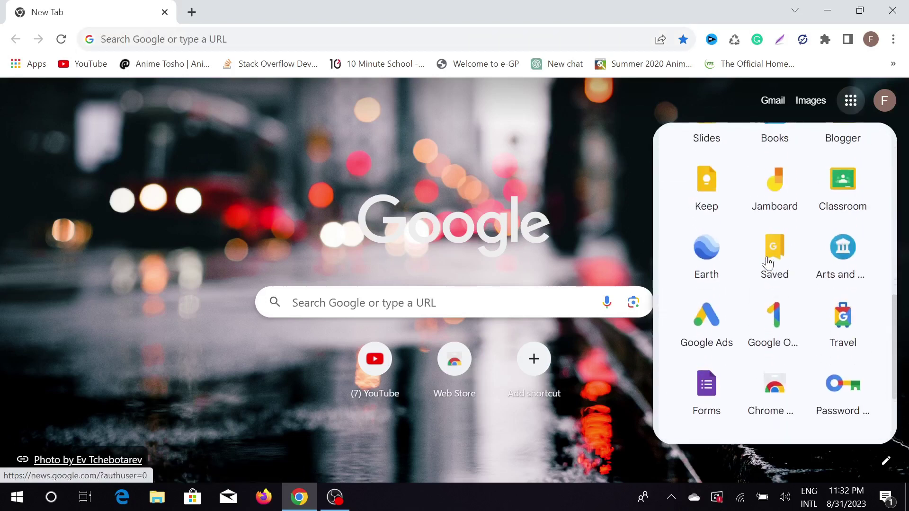
{"action": "scroll", "coordinate": [770, 274], "scroll_direction": "down", "scroll_amount": 1}
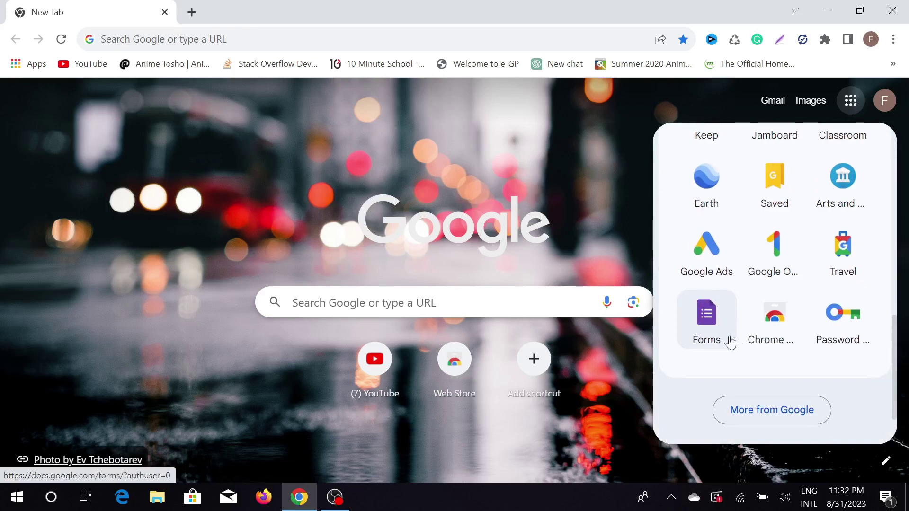
{"action": "left_click", "coordinate": [706, 311]}
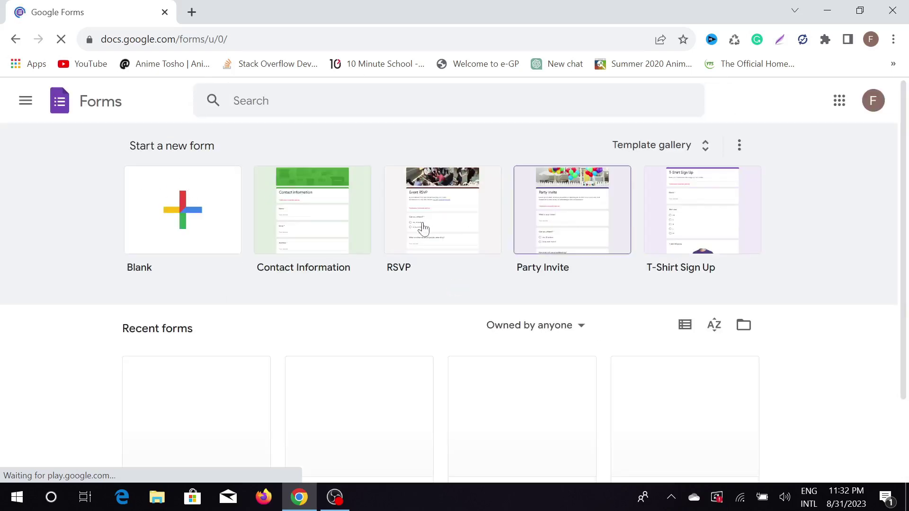
Create a new blank form from the full Template gallery
{"action": "left_click", "coordinate": [705, 154]}
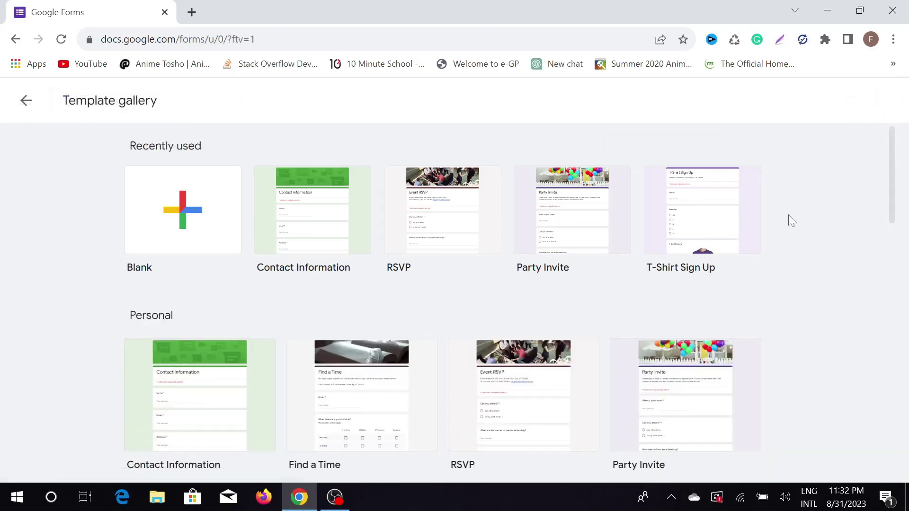
{"action": "scroll", "coordinate": [288, 260], "scroll_direction": "down", "scroll_amount": 4}
{"action": "scroll", "coordinate": [184, 260], "scroll_direction": "up", "scroll_amount": 4}
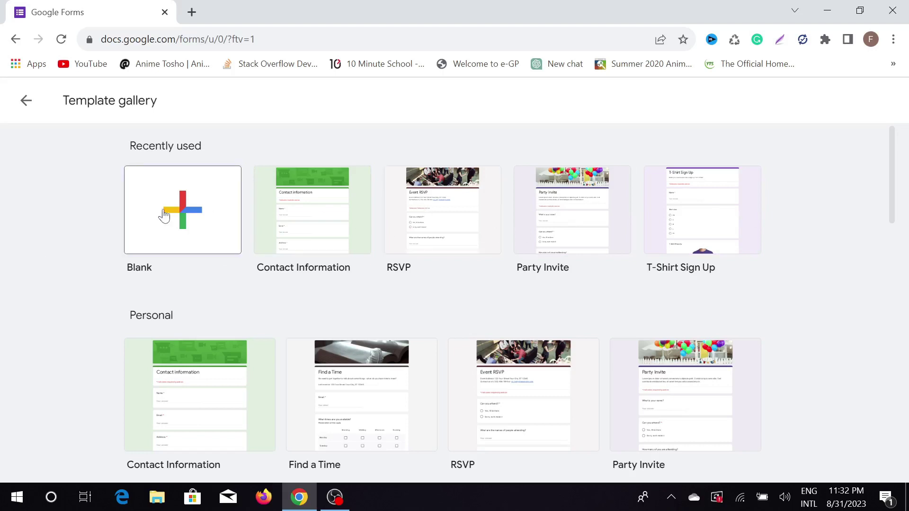
{"action": "left_click", "coordinate": [191, 204]}
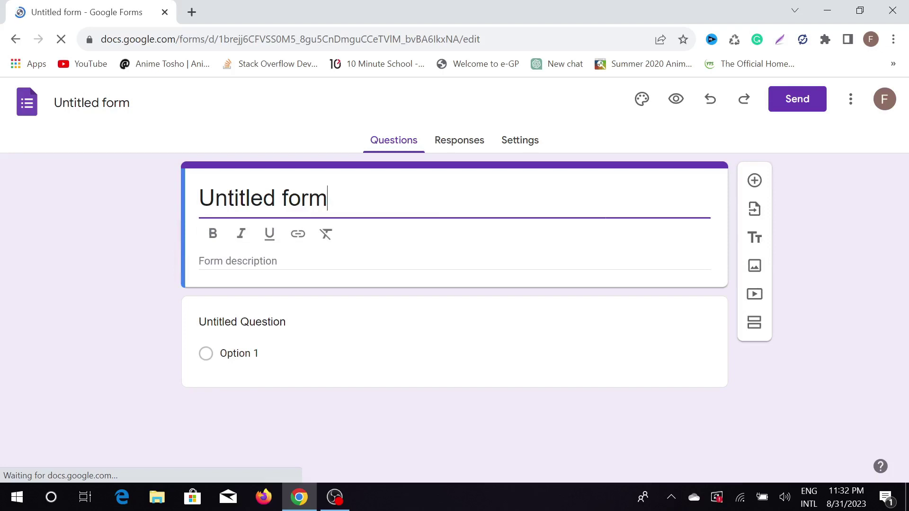
Replace the default 'Untitled form' title with 'log in option'
{"action": "key", "text": "BackSpace"}
{"action": "key", "text": "BackSpace"}
{"action": "key", "text": "BackSpace"}
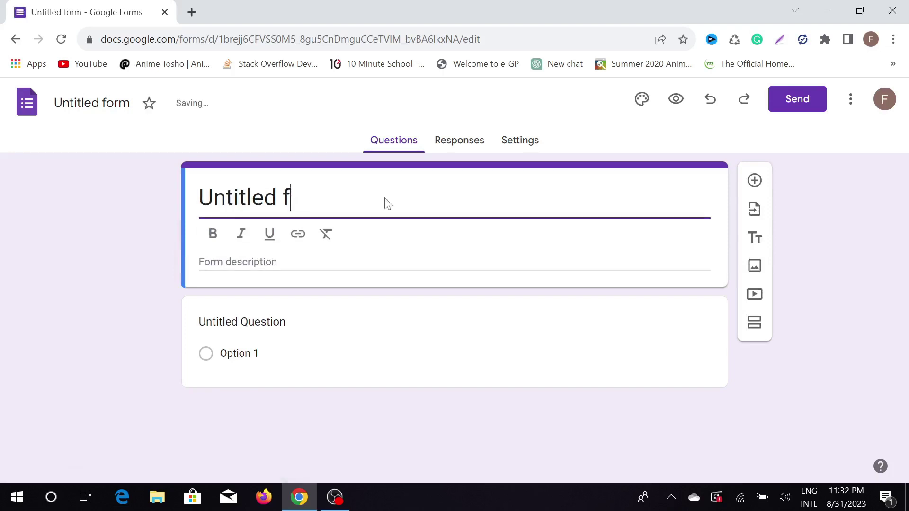
{"action": "key", "text": "BackSpace"}
{"action": "key", "text": "BackSpace"}
{"action": "key", "text": "BackSpace"}
{"action": "key", "text": "BackSpace"}
{"action": "key", "text": "BackSpace"}
{"action": "key", "text": "BackSpace"}
{"action": "key", "text": "BackSpace"}
{"action": "key", "text": "BackSpace"}
{"action": "key", "text": "BackSpace"}
{"action": "key", "text": "BackSpace"}
{"action": "key", "text": "ctrl+z"}
{"action": "type", "text": "lo"}
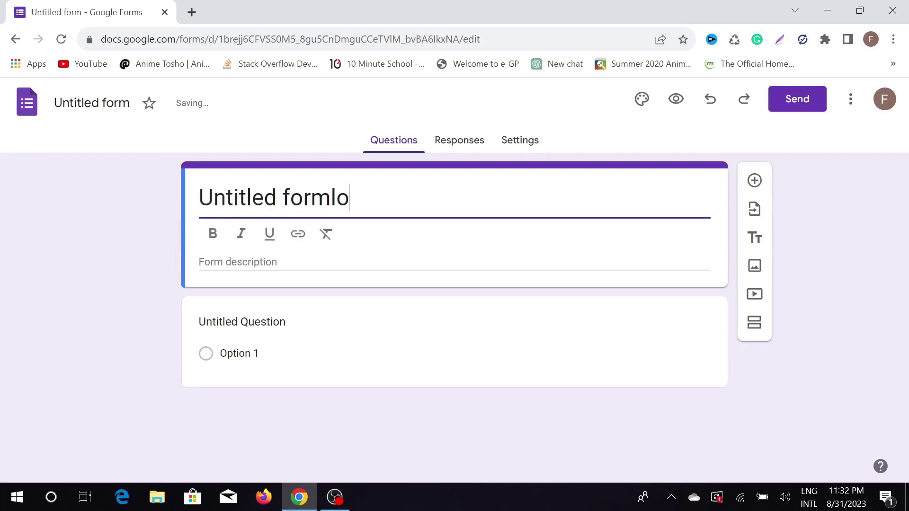
{"action": "key", "text": "BackSpace"}
{"action": "key", "text": "BackSpace"}
{"action": "key", "text": "BackSpace"}
{"action": "key", "text": "BackSpace"}
{"action": "key", "text": "BackSpace"}
{"action": "key", "text": "BackSpace"}
{"action": "key", "text": "BackSpace"}
{"action": "key", "text": "BackSpace"}
{"action": "key", "text": "BackSpace"}
{"action": "key", "text": "BackSpace"}
{"action": "key", "text": "BackSpace"}
{"action": "key", "text": "BackSpace"}
{"action": "key", "text": "BackSpace"}
{"action": "key", "text": "BackSpace"}
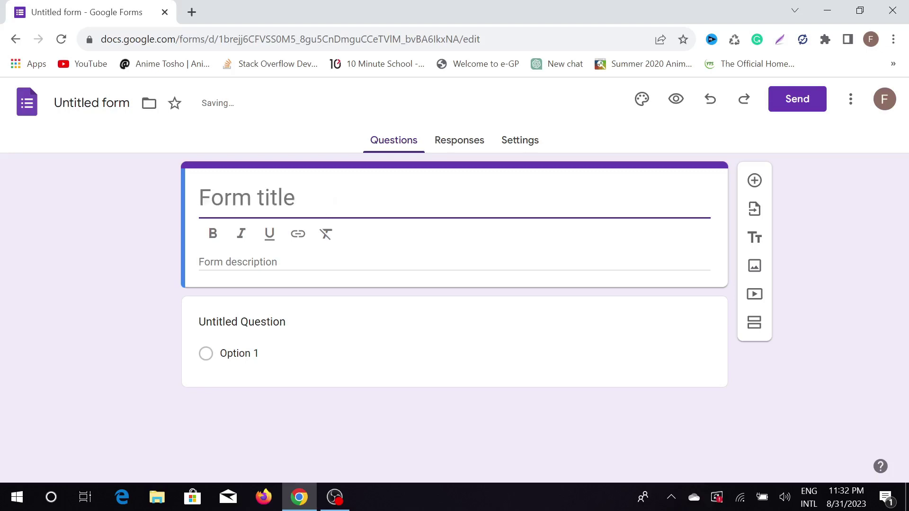
{"action": "key", "text": "ctrl+z"}
{"action": "type", "text": "og"}
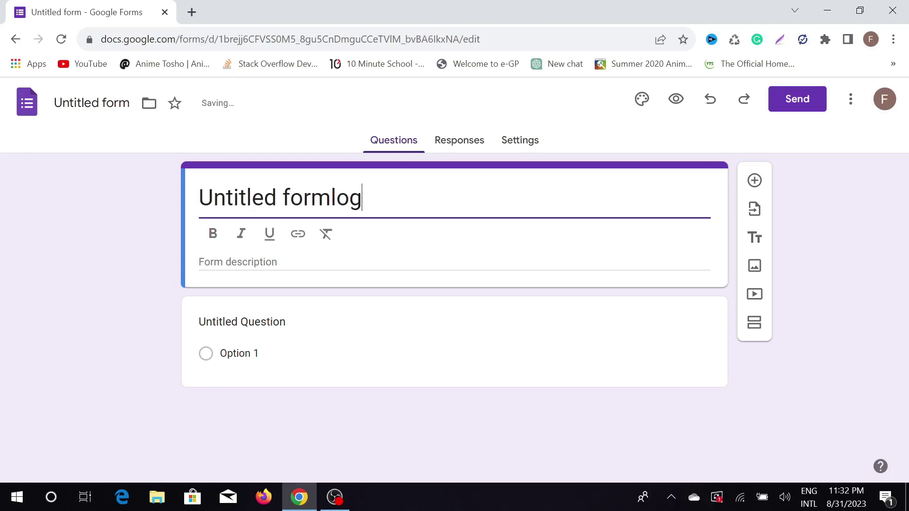
{"action": "key", "text": "BackSpace"}
{"action": "key", "text": "BackSpace"}
{"action": "key", "text": "BackSpace"}
{"action": "key", "text": "BackSpace"}
{"action": "key", "text": "BackSpace"}
{"action": "key", "text": "BackSpace"}
{"action": "key", "text": "BackSpace"}
{"action": "key", "text": "BackSpace"}
{"action": "key", "text": "BackSpace"}
{"action": "key", "text": "BackSpace"}
{"action": "key", "text": "BackSpace"}
{"action": "key", "text": "BackSpace"}
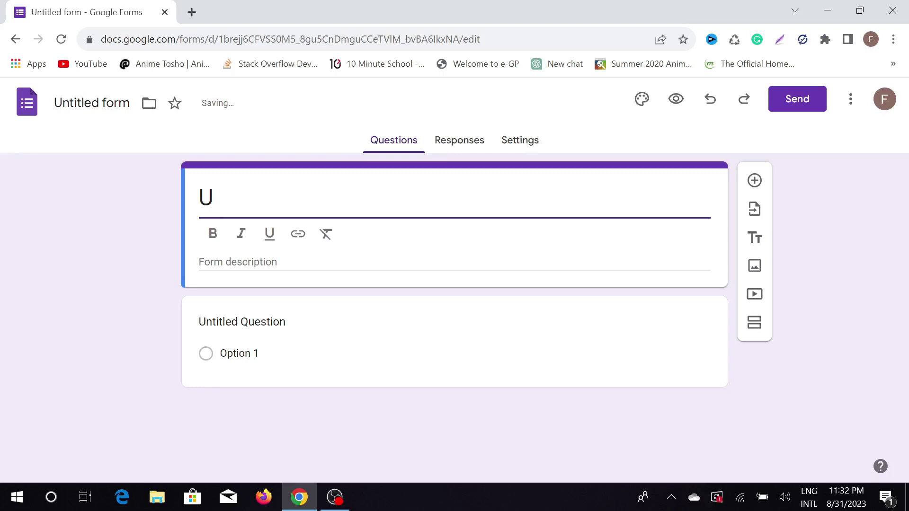
{"action": "key", "text": "BackSpace"}
{"action": "key", "text": "ctrl+z"}
{"action": "type", "text": "lo"}
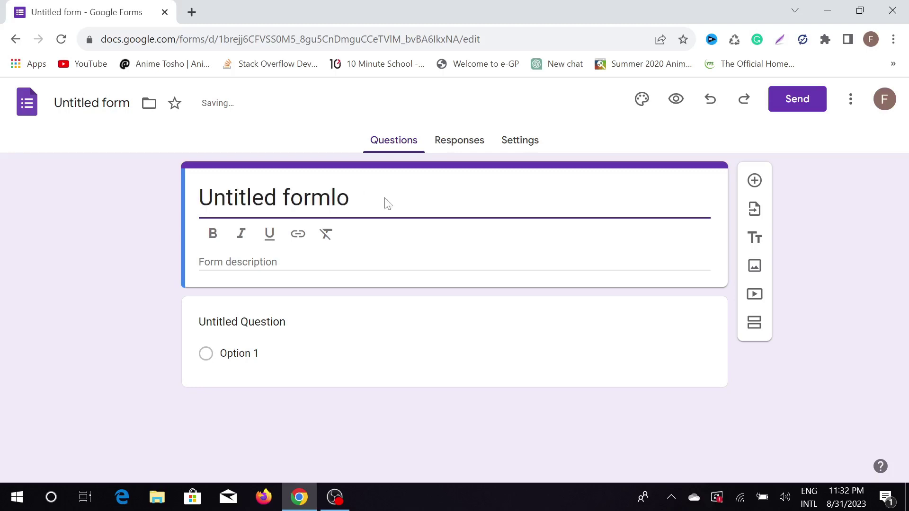
{"action": "type", "text": "g in option"}
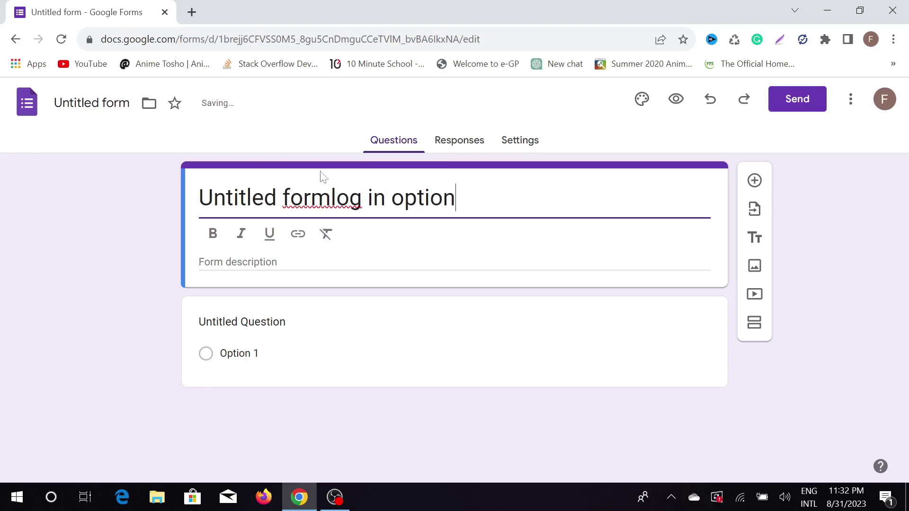
{"action": "left_click", "coordinate": [336, 197]}
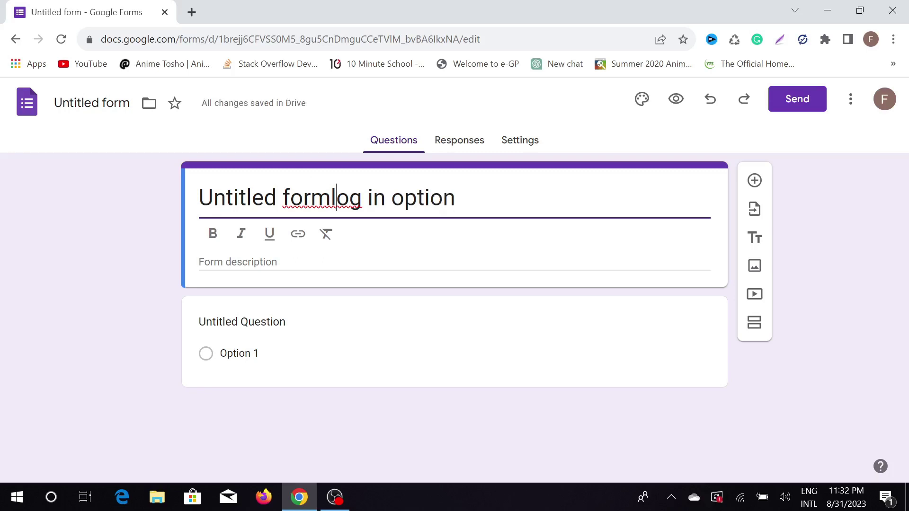
{"action": "key", "text": "BackSpace"}
{"action": "key", "text": "BackSpace"}
{"action": "key", "text": "BackSpace"}
{"action": "key", "text": "BackSpace"}
{"action": "key", "text": "BackSpace"}
{"action": "key", "text": "BackSpace"}
{"action": "key", "text": "BackSpace"}
{"action": "key", "text": "BackSpace"}
{"action": "key", "text": "BackSpace"}
{"action": "key", "text": "BackSpace"}
{"action": "key", "text": "BackSpace"}
{"action": "key", "text": "BackSpace"}
{"action": "key", "text": "BackSpace"}
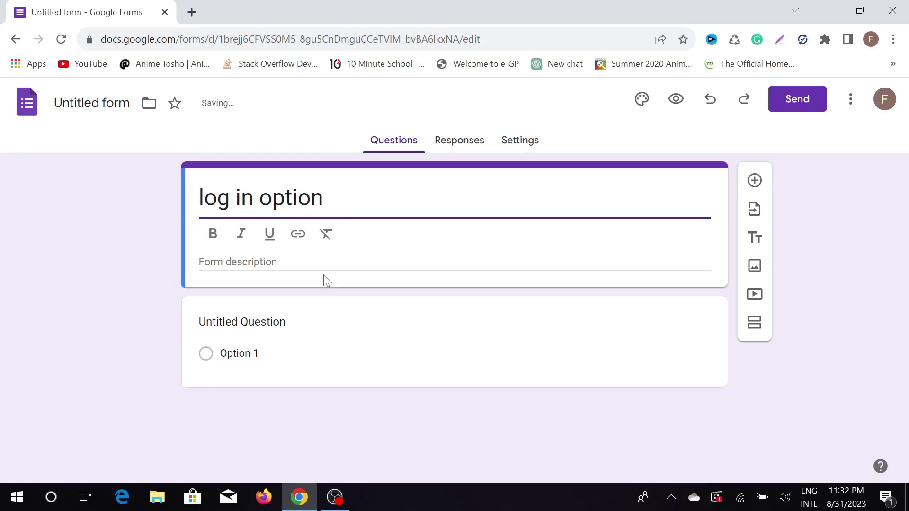
Type 'contact informat' into the form description field
{"action": "left_click", "coordinate": [297, 260]}
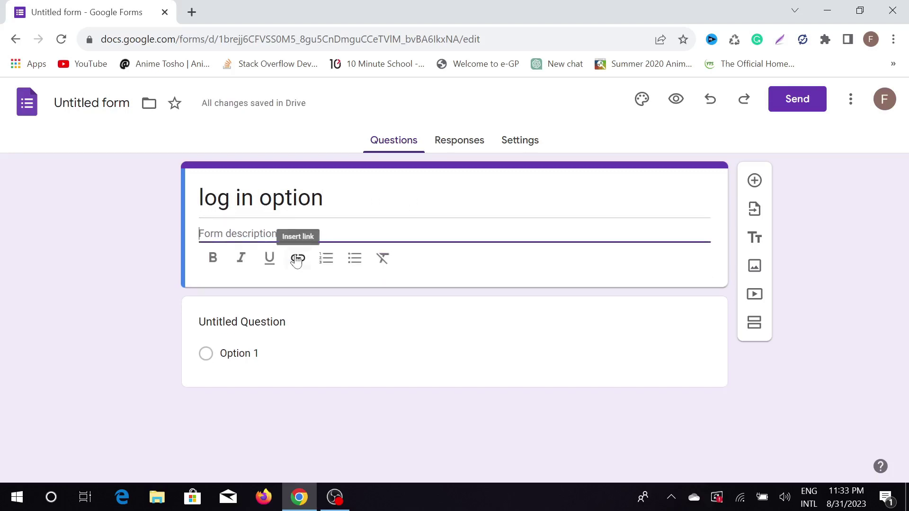
{"action": "type", "text": "contac"}
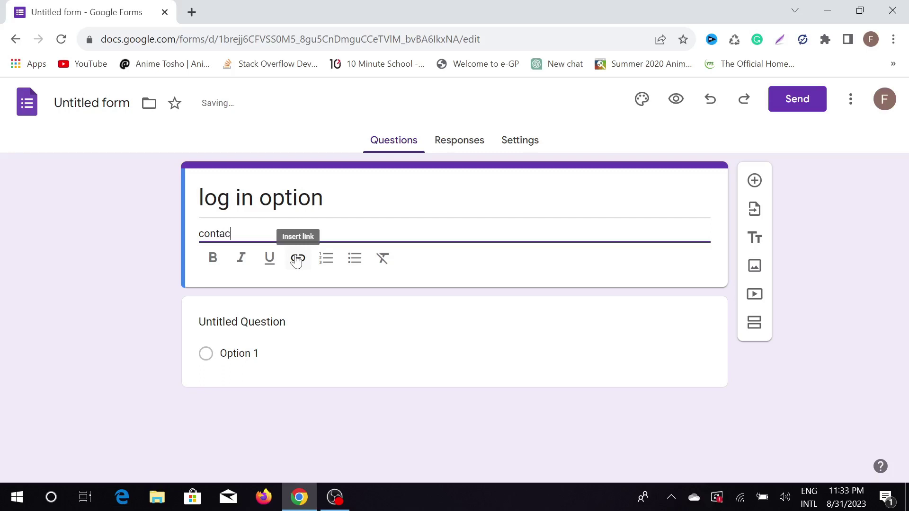
{"action": "type", "text": "t informatio"}
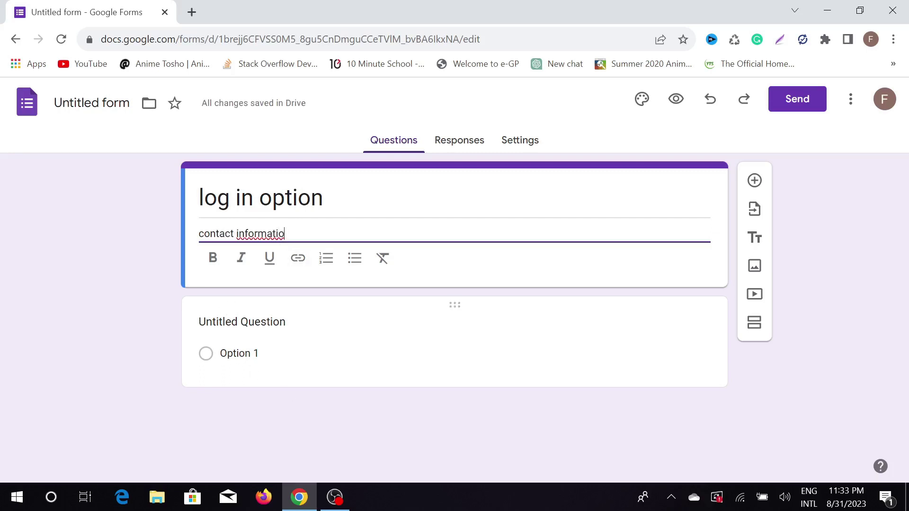
Retitle the first short-answer question 'emai'
{"action": "left_click", "coordinate": [242, 321]}
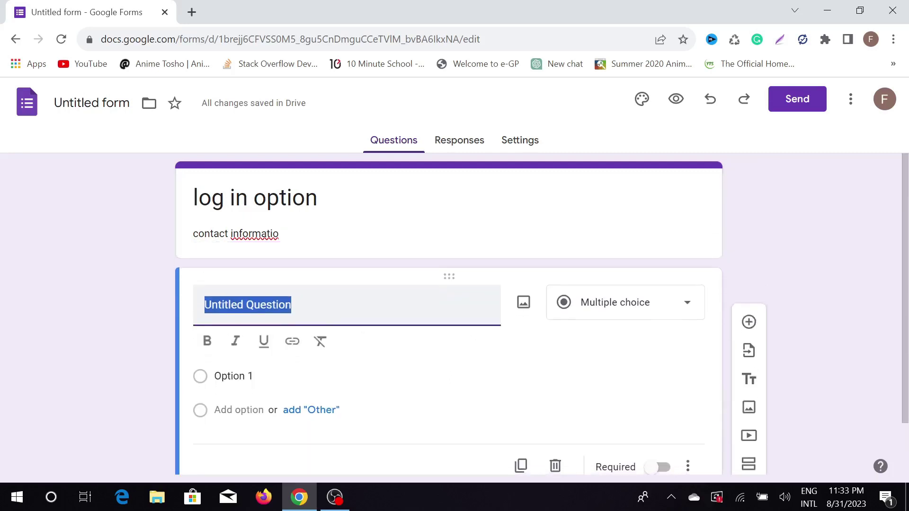
{"action": "key", "text": "BackSpace"}
{"action": "type", "text": "e"}
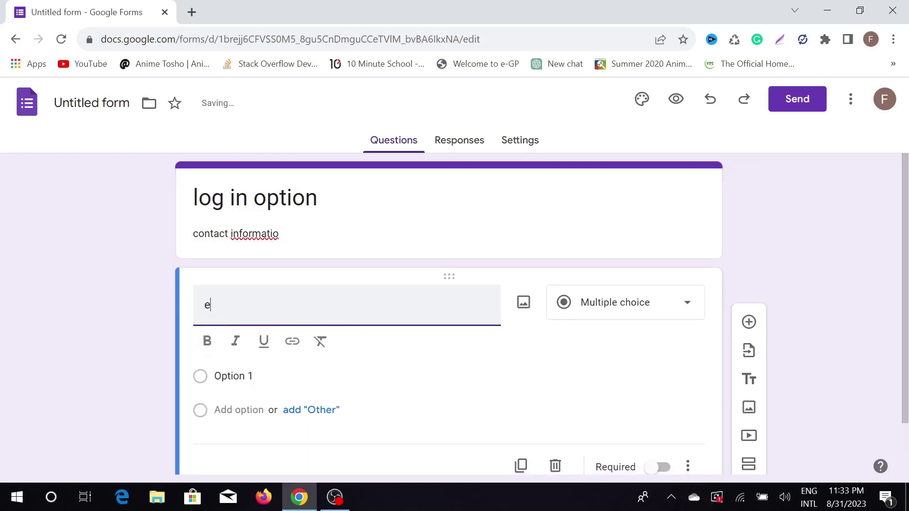
{"action": "type", "text": "ma"}
{"action": "type", "text": "l"}
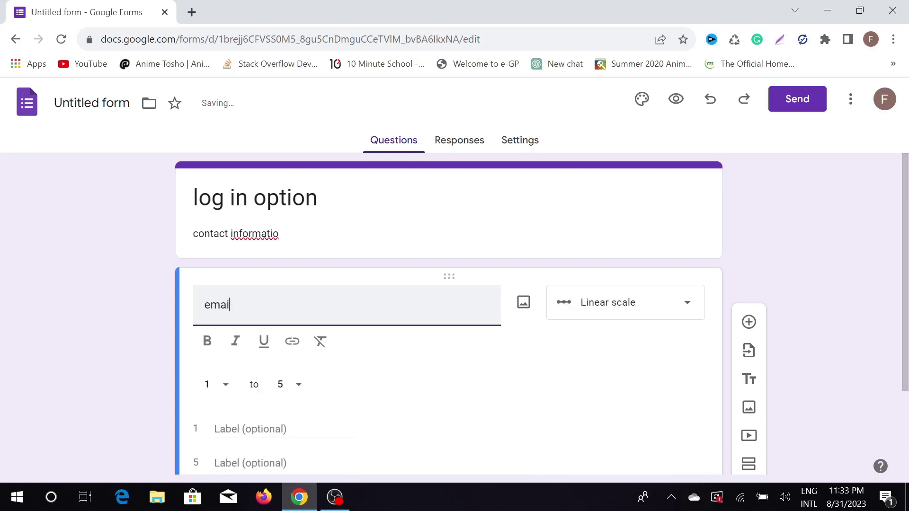
{"action": "key", "text": "BackSpace"}
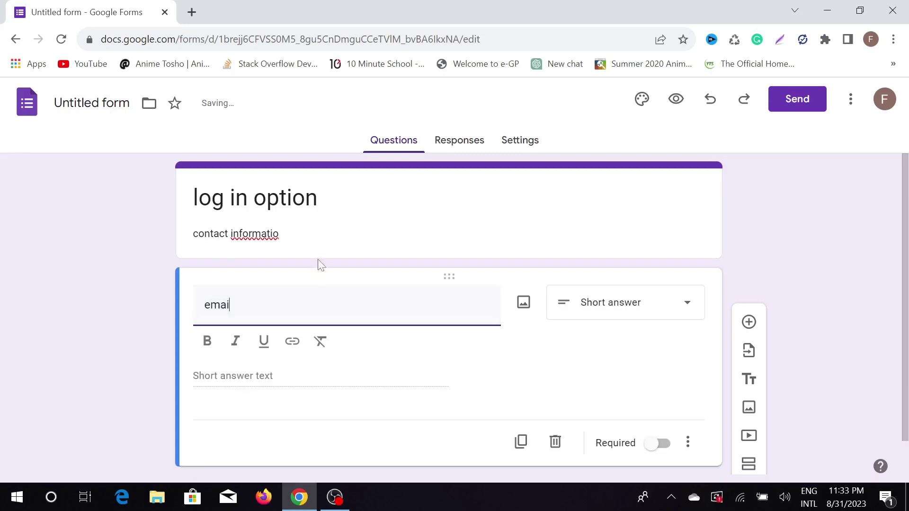
Append the missing 'n' so the description reads 'contact information'
{"action": "left_click", "coordinate": [320, 198]}
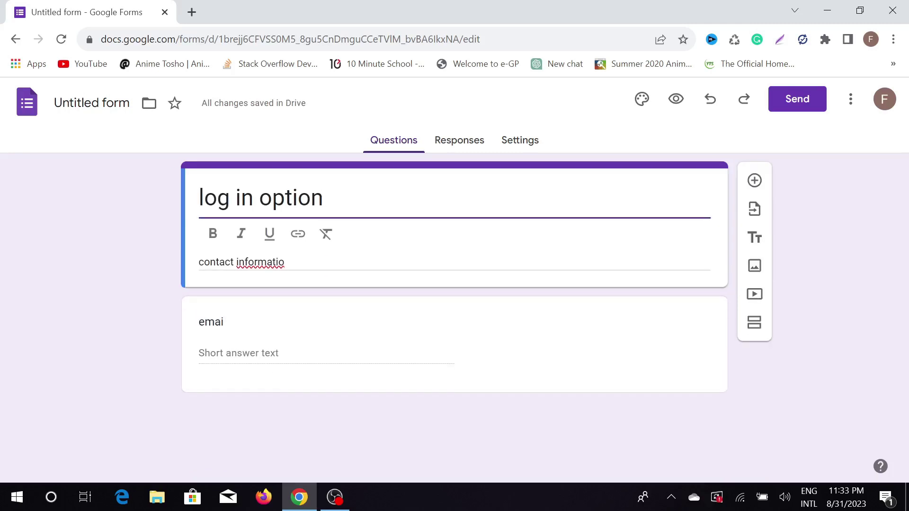
{"action": "left_click_drag", "start_coordinate": [197, 259], "coordinate": [312, 265]}
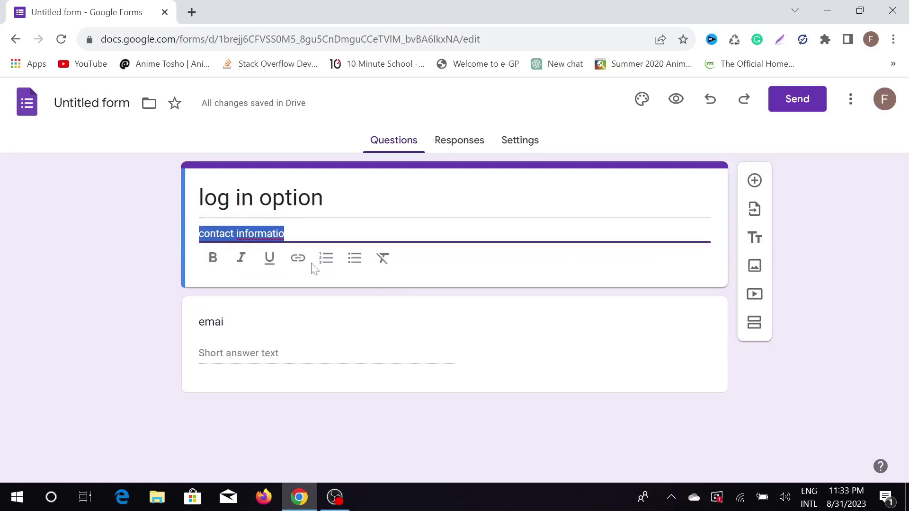
{"action": "key", "text": "Right"}
{"action": "type", "text": "n"}
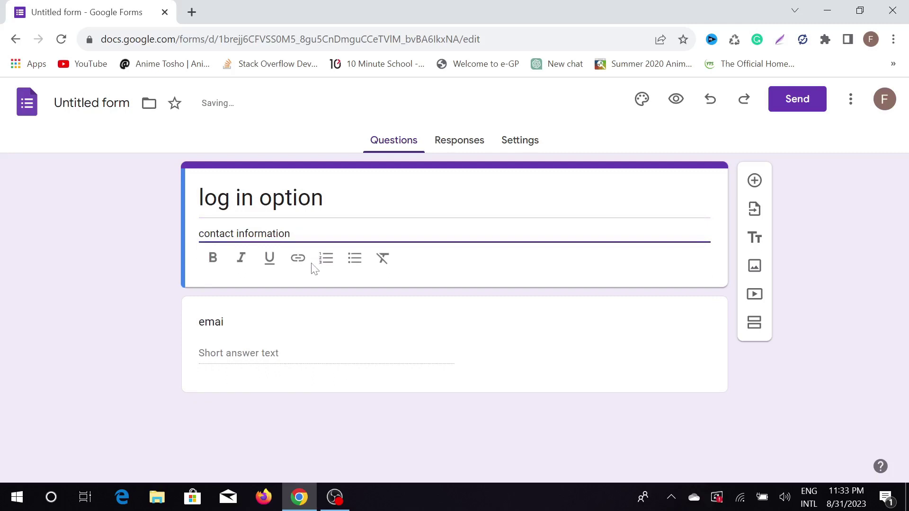
Add a multiple-choice question with an Other option, then bring up the Import questions form picker
{"action": "left_click", "coordinate": [755, 181]}
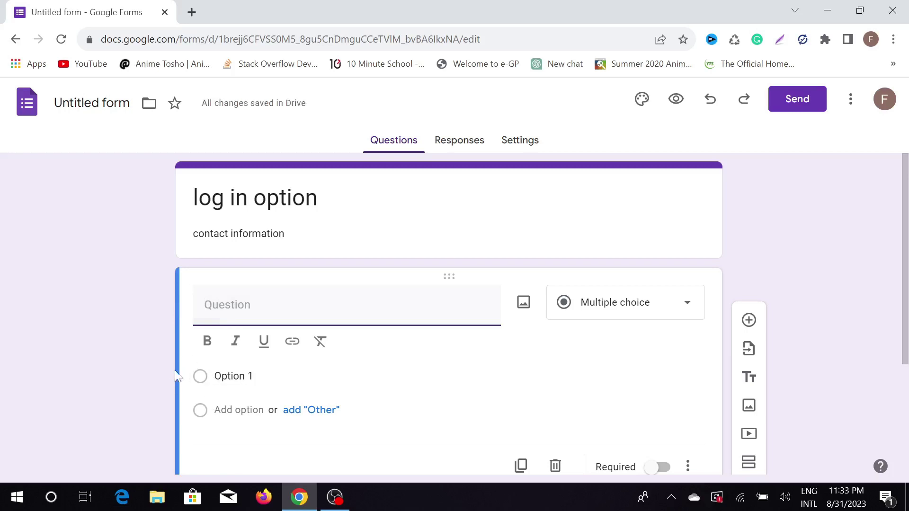
{"action": "left_click", "coordinate": [315, 412]}
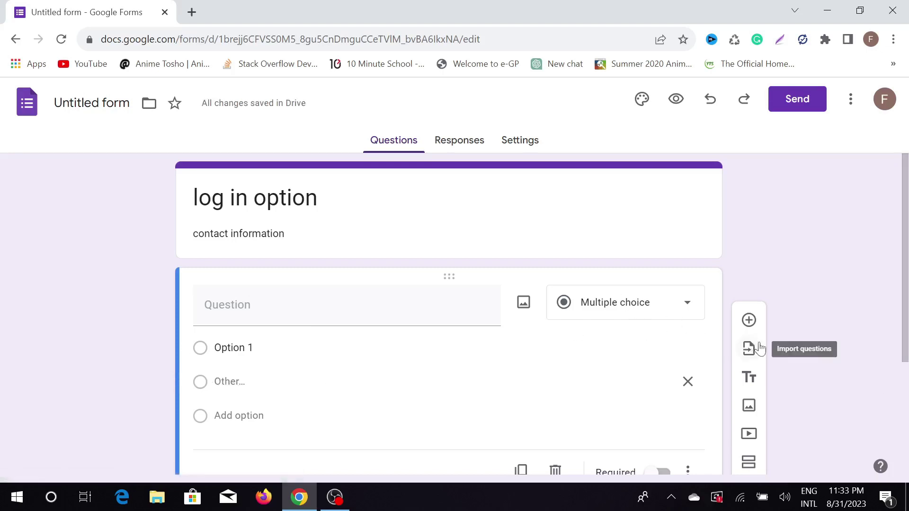
{"action": "scroll", "coordinate": [754, 353], "scroll_direction": "down", "scroll_amount": 1}
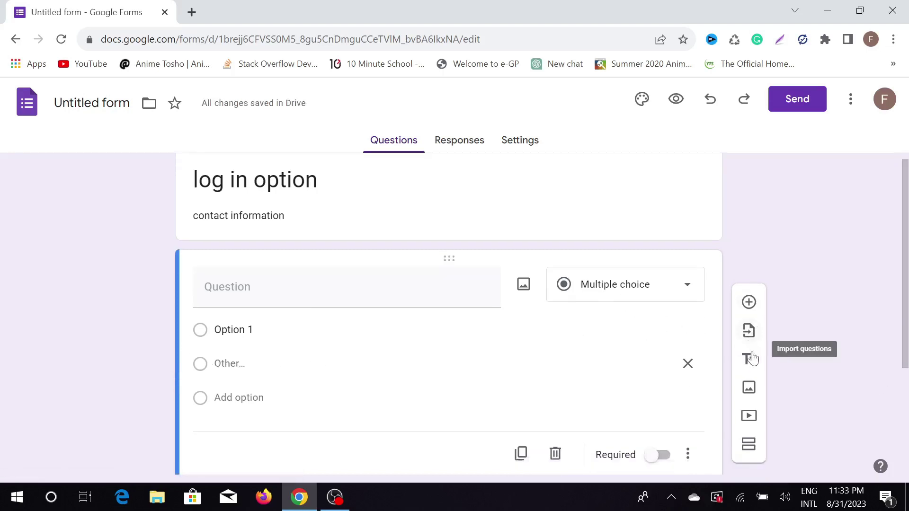
{"action": "scroll", "coordinate": [753, 358], "scroll_direction": "down", "scroll_amount": 3}
{"action": "left_click", "coordinate": [748, 210]}
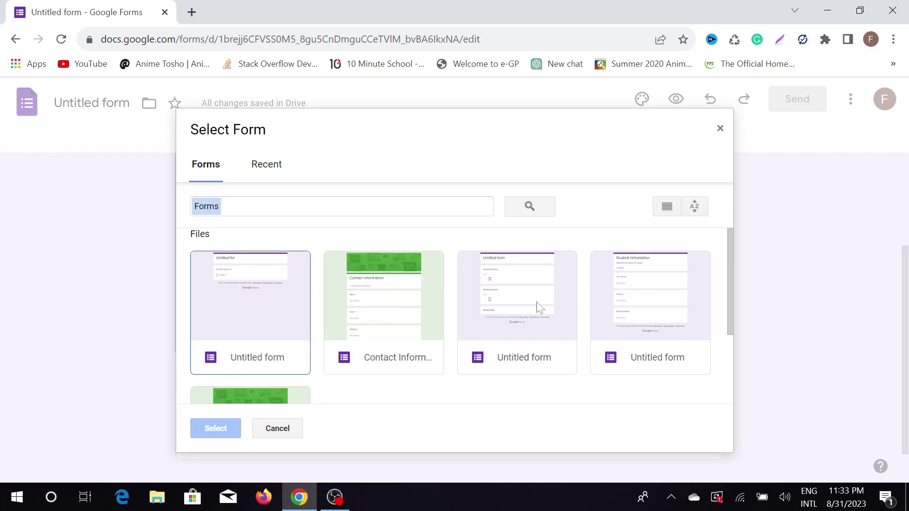
Dismiss the form picker and insert an 'Untitled Title' title-and-description block
{"action": "left_click", "coordinate": [720, 129]}
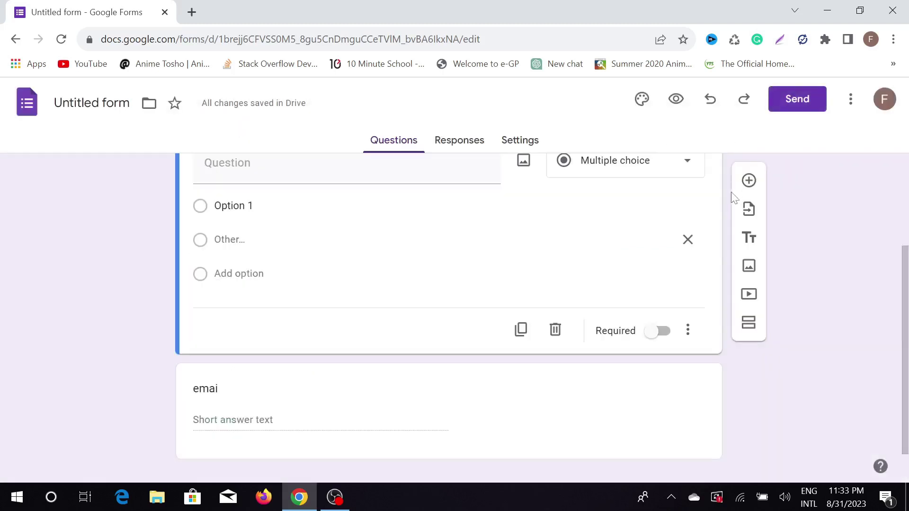
{"action": "left_click", "coordinate": [749, 237]}
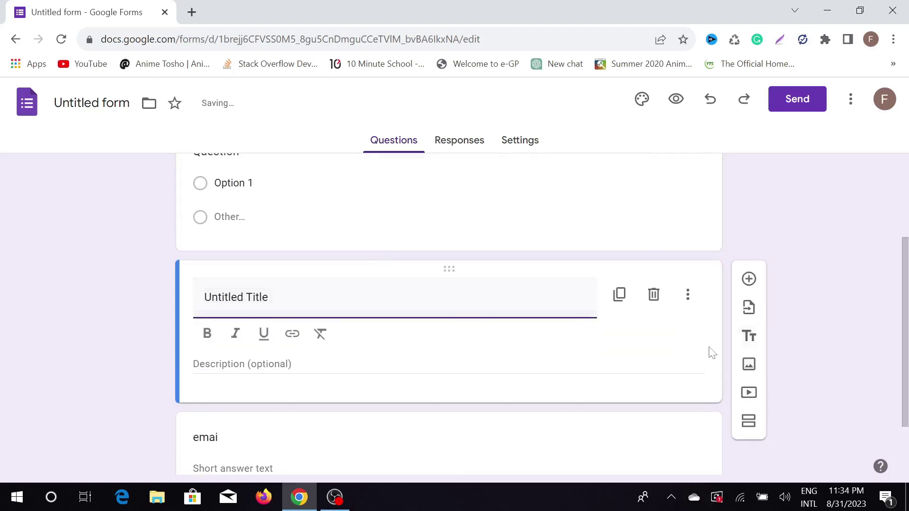
Insert a mossy forest photo from a Google Images search for 'nature background'
{"action": "left_click", "coordinate": [748, 364]}
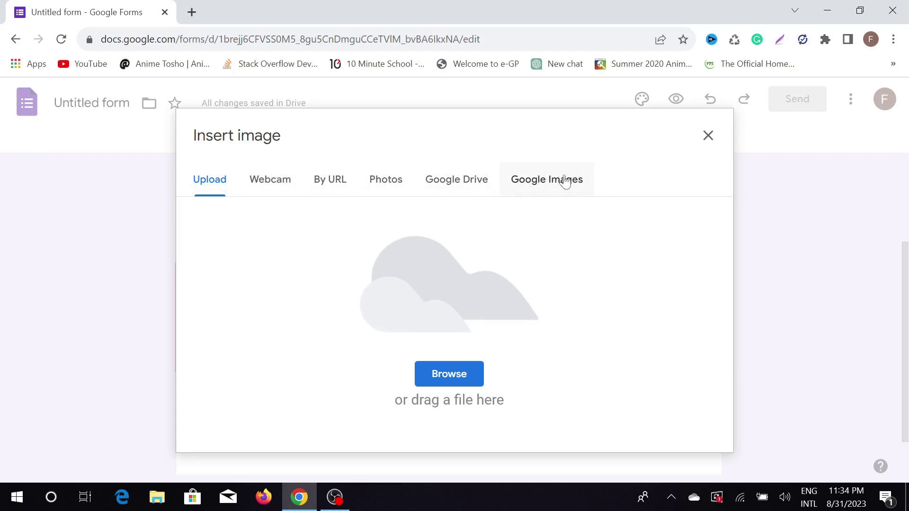
{"action": "left_click", "coordinate": [545, 190]}
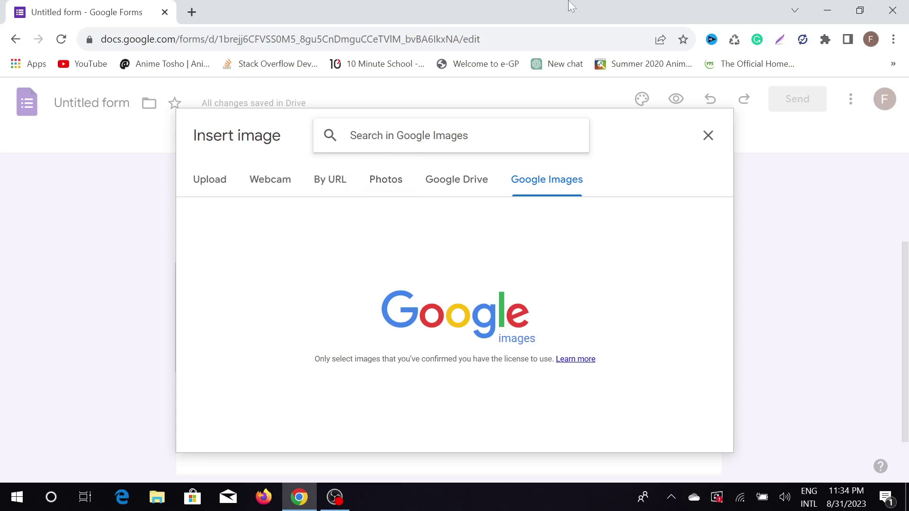
{"action": "type", "text": "nat"}
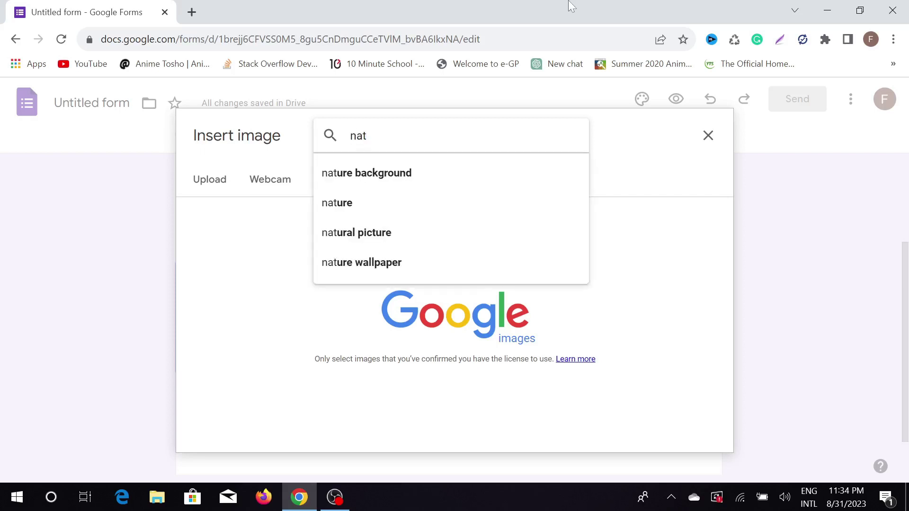
{"action": "left_click", "coordinate": [352, 171]}
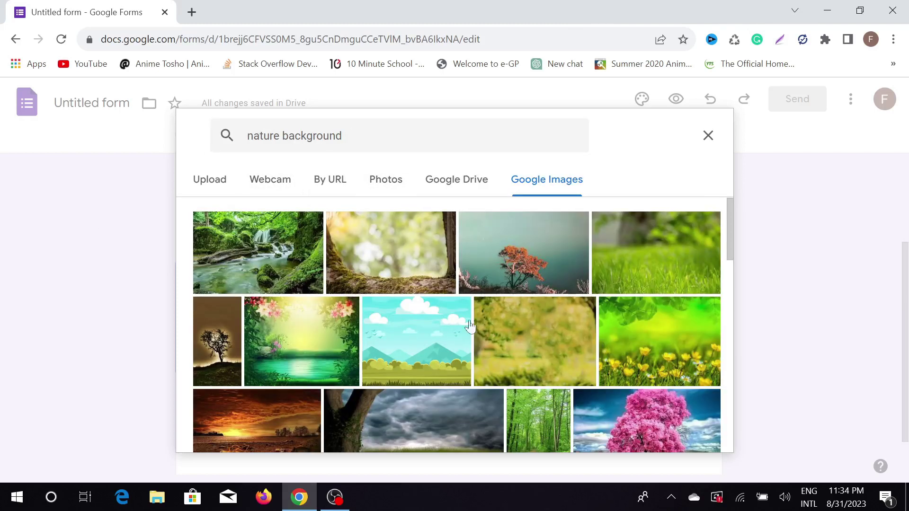
{"action": "double_click", "coordinate": [358, 257]}
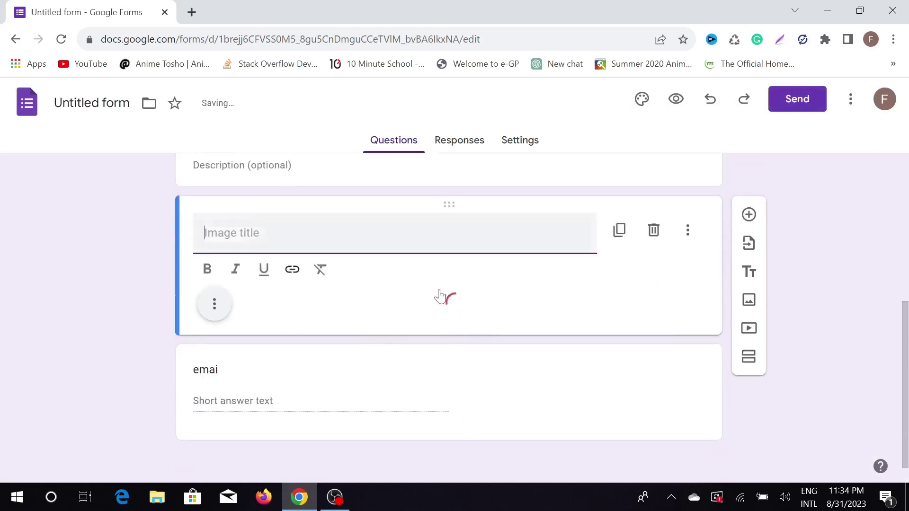
{"action": "scroll", "coordinate": [584, 325], "scroll_direction": "down", "scroll_amount": 6}
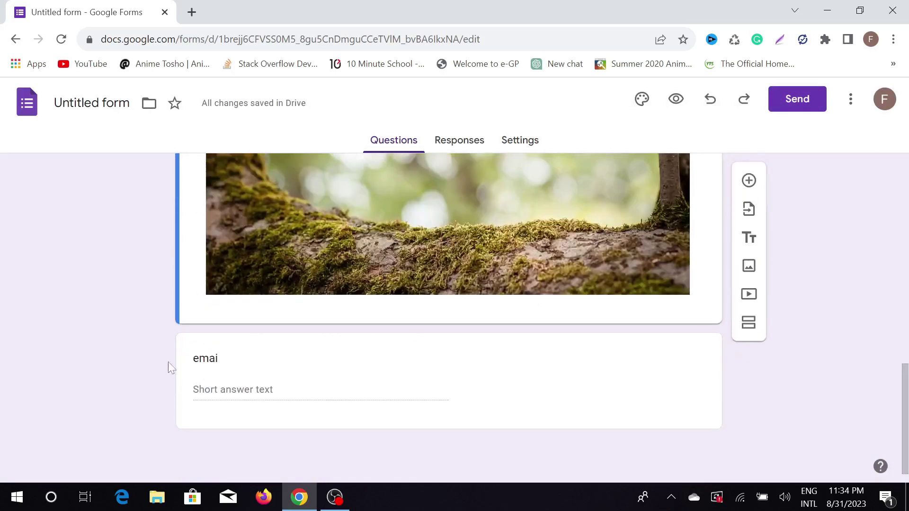
{"action": "scroll", "coordinate": [482, 264], "scroll_direction": "up", "scroll_amount": 4}
{"action": "scroll", "coordinate": [482, 264], "scroll_direction": "up", "scroll_amount": 3}
{"action": "scroll", "coordinate": [662, 284], "scroll_direction": "down", "scroll_amount": 1}
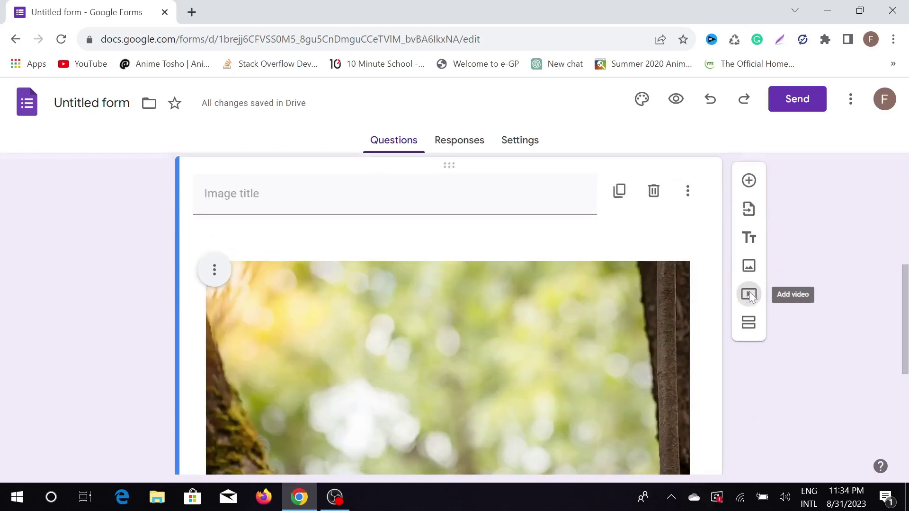
Embed the YouTube video 'Imagine Dragons - Natural' found by searching 'natural'
{"action": "left_click", "coordinate": [748, 295]}
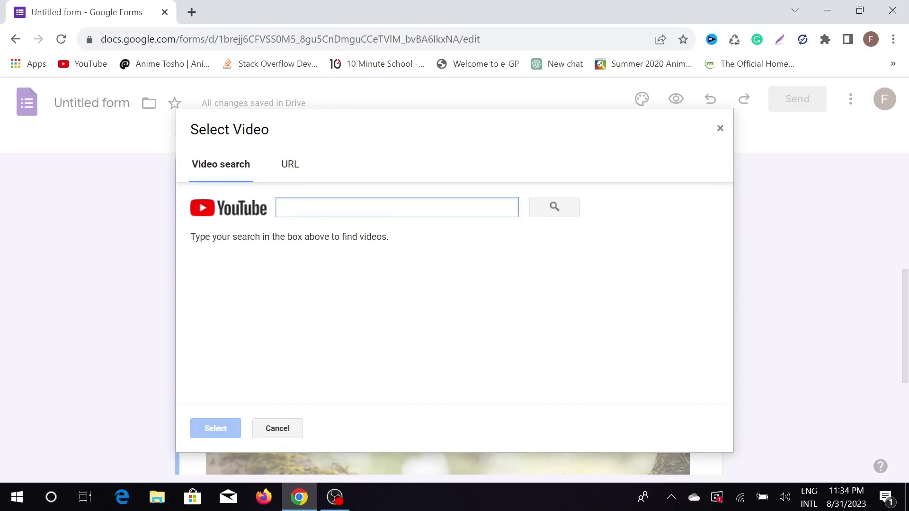
{"action": "type", "text": "nat"}
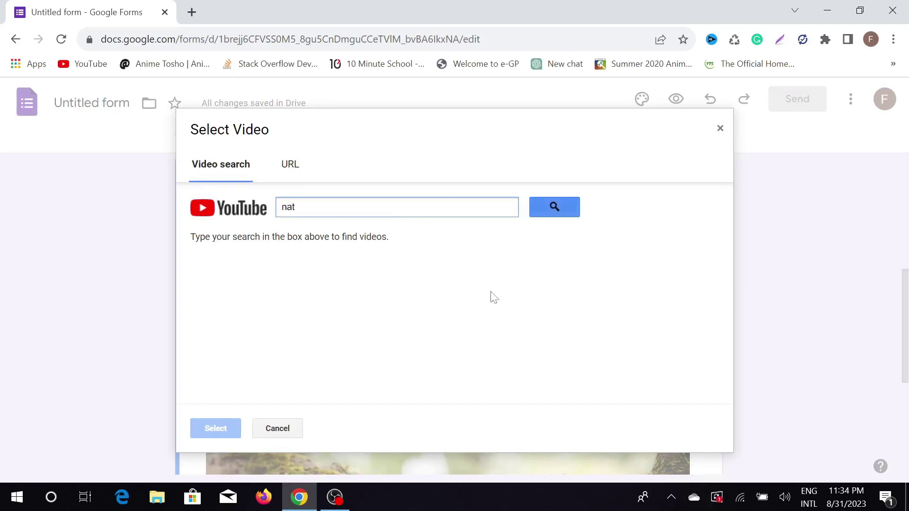
{"action": "type", "text": "ural"}
{"action": "key", "text": "Return"}
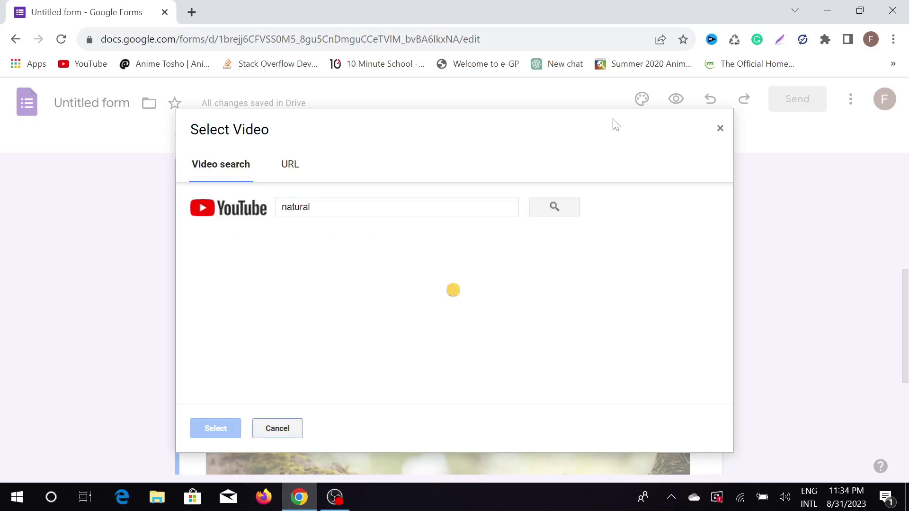
{"action": "scroll", "coordinate": [371, 288], "scroll_direction": "down", "scroll_amount": 2}
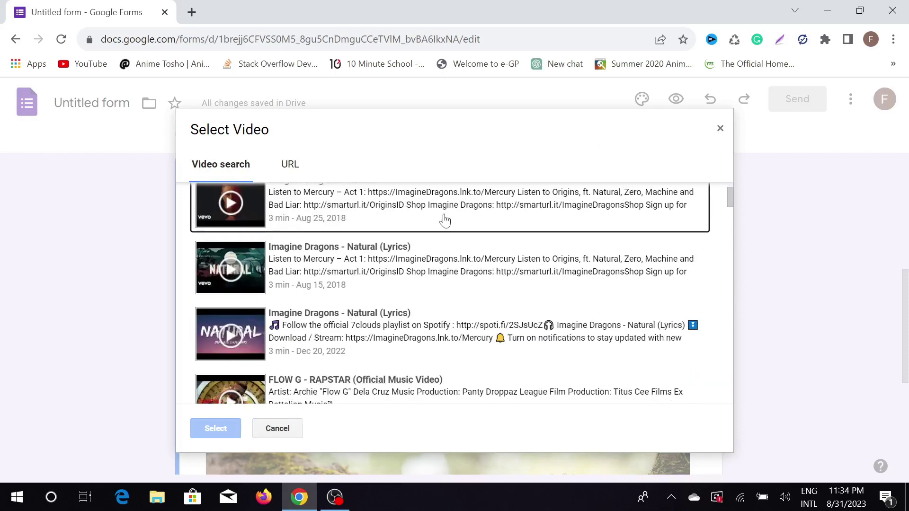
{"action": "left_click", "coordinate": [431, 222]}
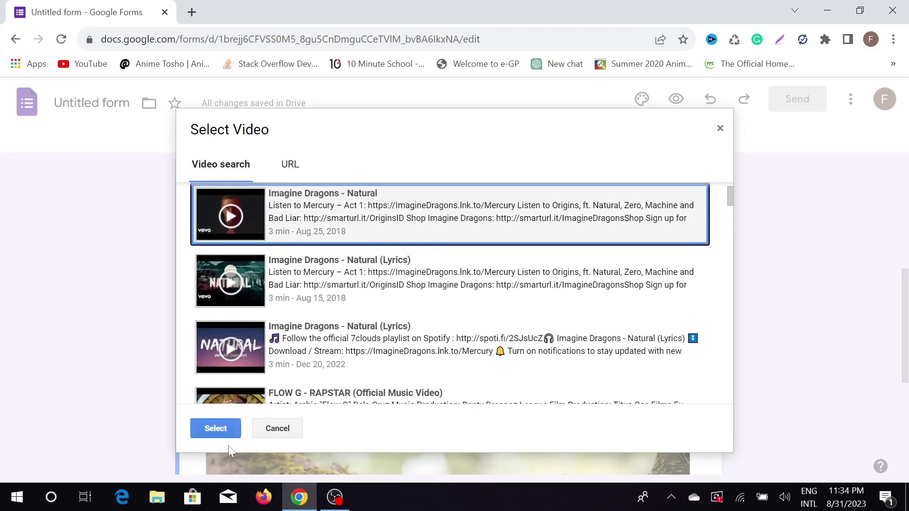
{"action": "left_click", "coordinate": [216, 428]}
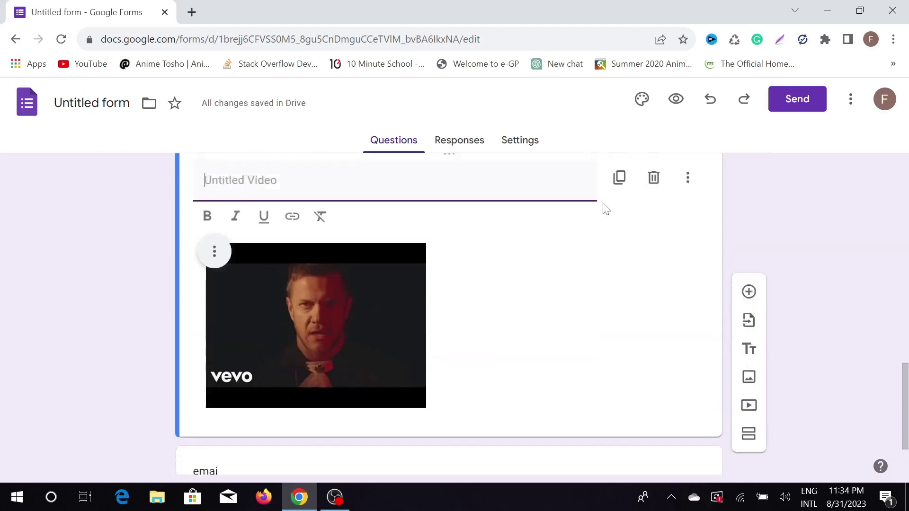
{"action": "scroll", "coordinate": [521, 228], "scroll_direction": "up", "scroll_amount": 5}
{"action": "scroll", "coordinate": [507, 227], "scroll_direction": "down", "scroll_amount": 7}
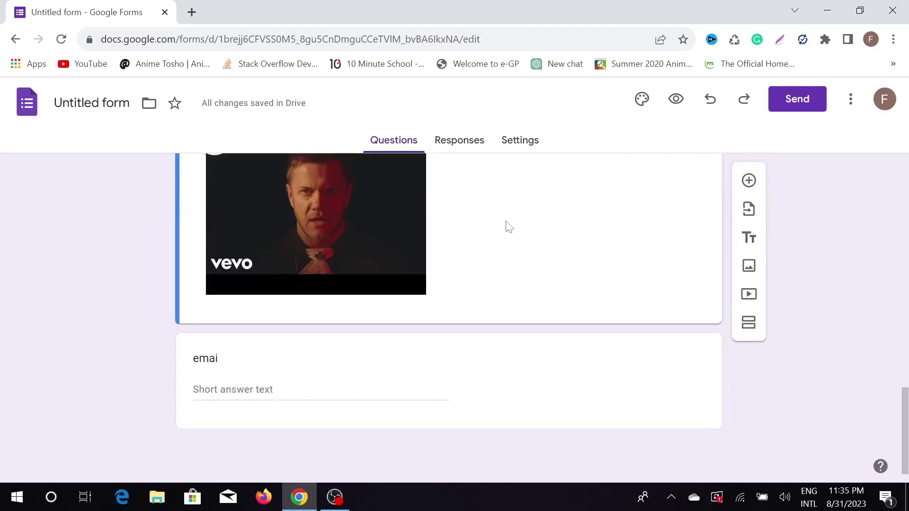
Add a section after the video so the 'emai' question sits in Untitled Section 2
{"action": "left_click", "coordinate": [749, 326]}
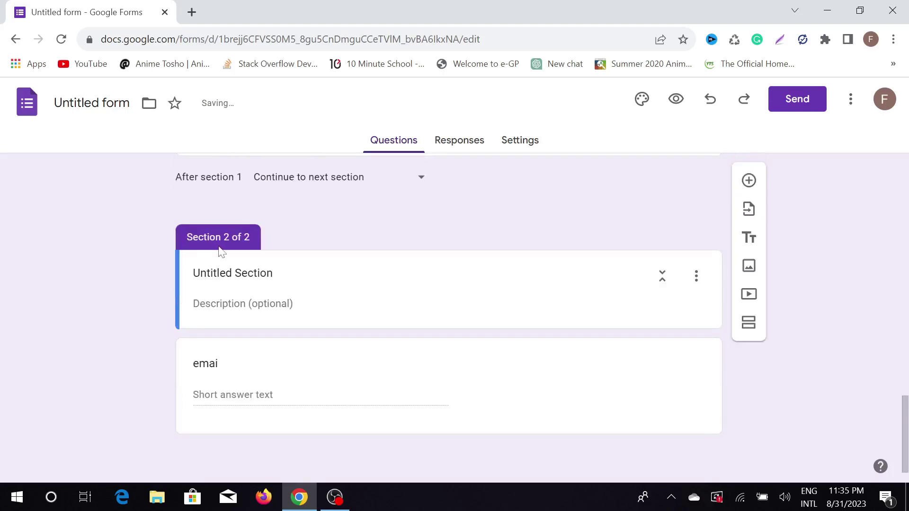
{"action": "scroll", "coordinate": [438, 191], "scroll_direction": "up", "scroll_amount": 15}
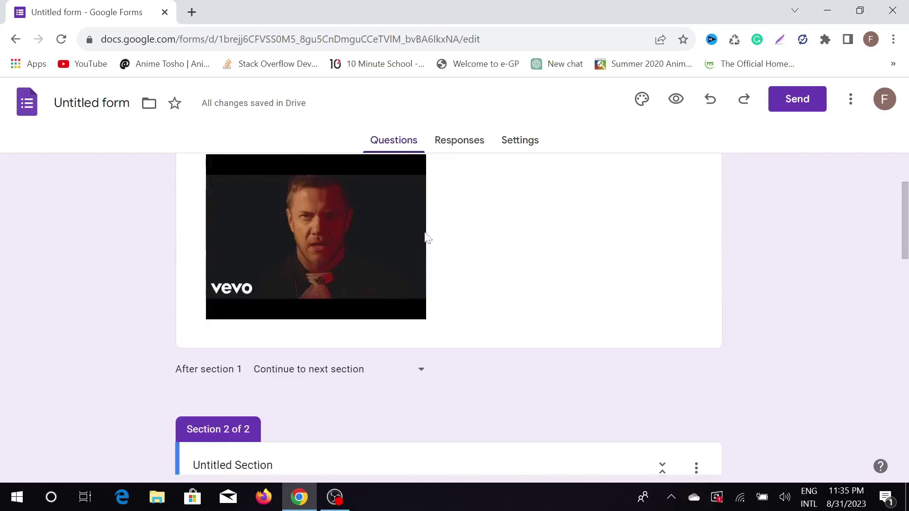
{"action": "scroll", "coordinate": [426, 237], "scroll_direction": "down", "scroll_amount": 1}
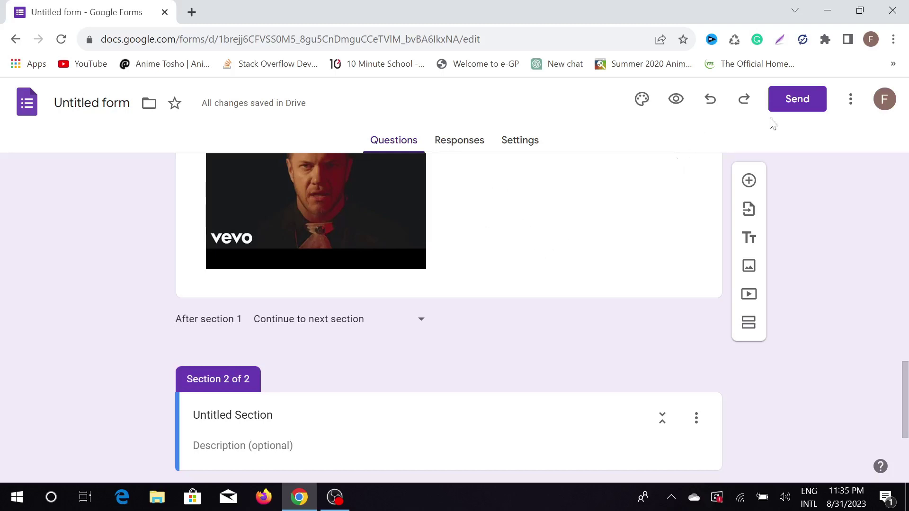
{"action": "scroll", "coordinate": [716, 308], "scroll_direction": "up", "scroll_amount": 15}
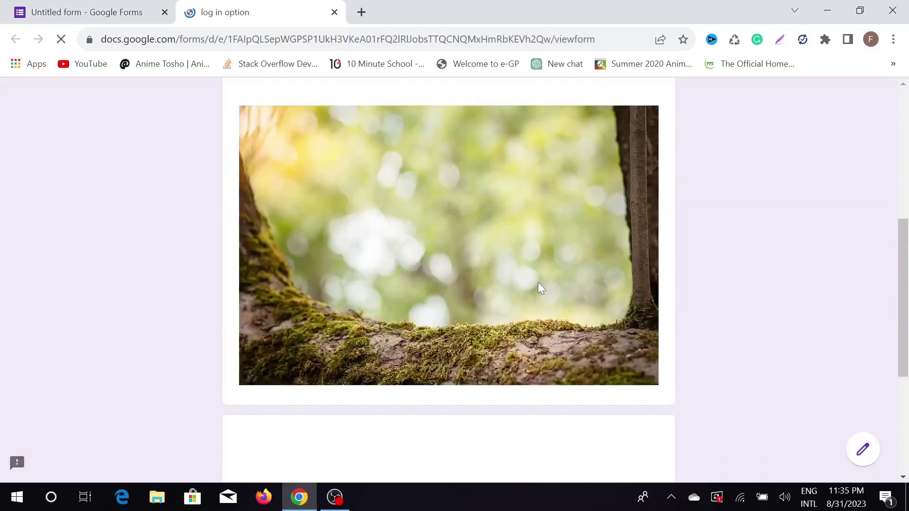
{"action": "scroll", "coordinate": [460, 252], "scroll_direction": "up", "scroll_amount": 9}
{"action": "scroll", "coordinate": [460, 252], "scroll_direction": "up", "scroll_amount": 3}
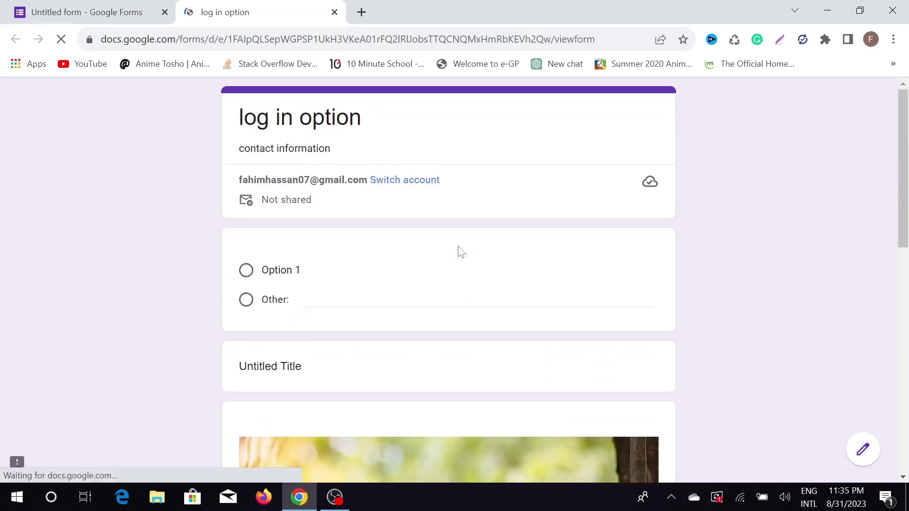
{"action": "left_click", "coordinate": [118, 12]}
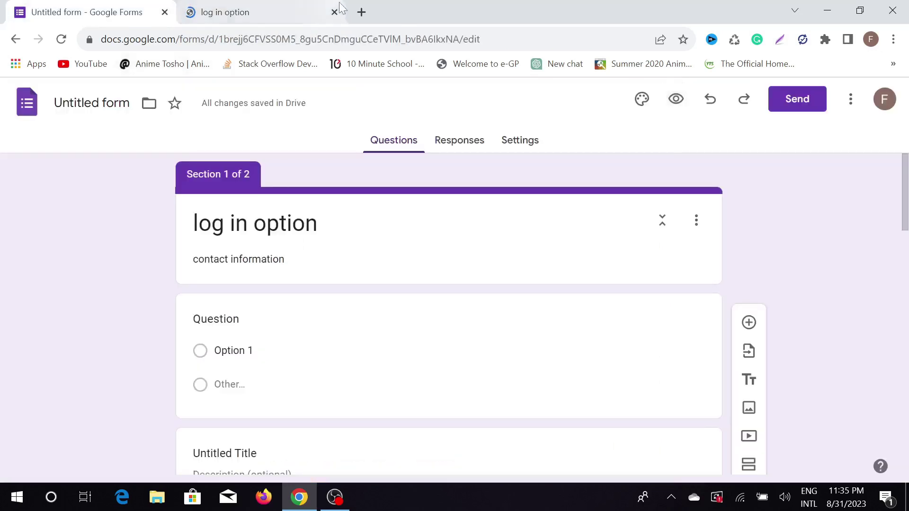
{"action": "key", "text": "ctrl+w"}
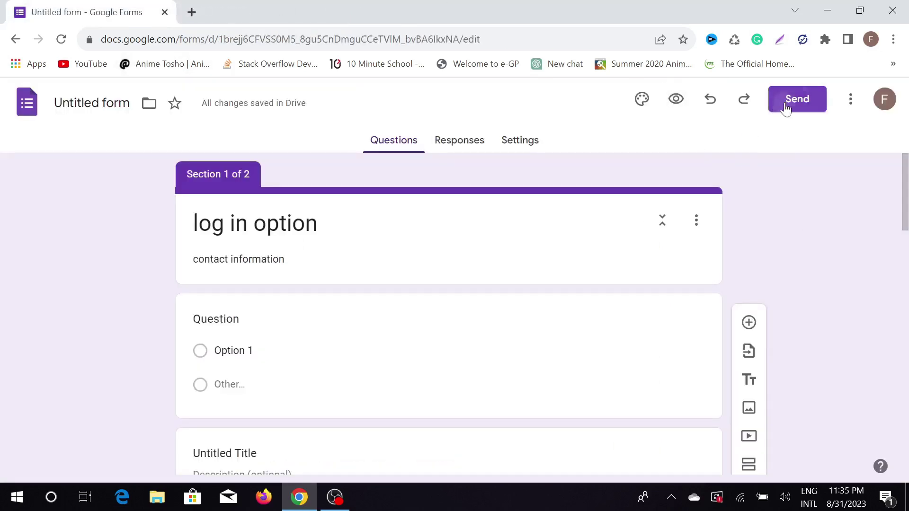
Open the Send dialog's link view and inspect the form's full viewform URL
{"action": "left_click", "coordinate": [786, 105]}
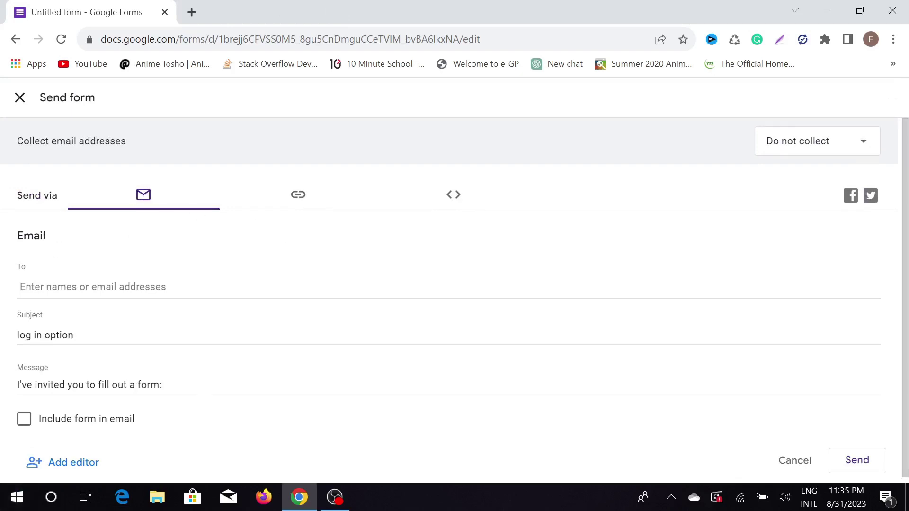
{"action": "left_click", "coordinate": [298, 194]}
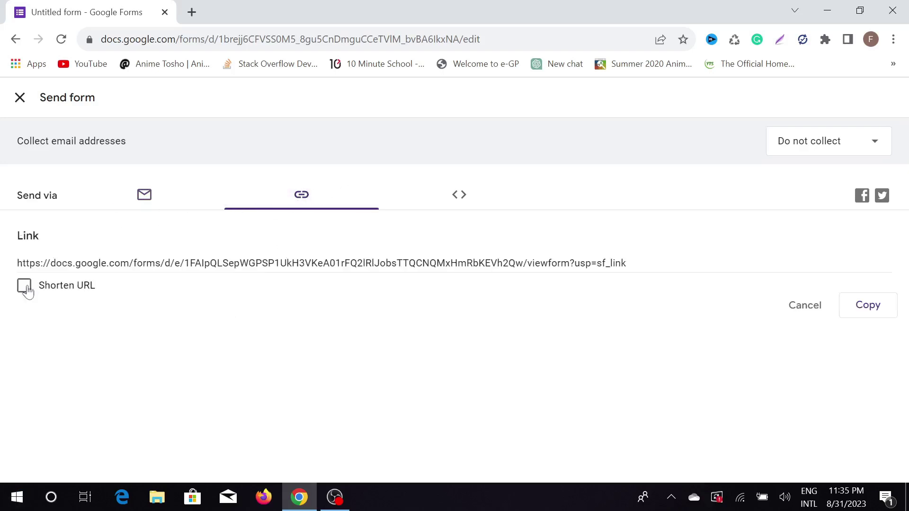
{"action": "left_click", "coordinate": [615, 263]}
{"action": "left_click_drag", "start_coordinate": [616, 263], "coordinate": [525, 249]}
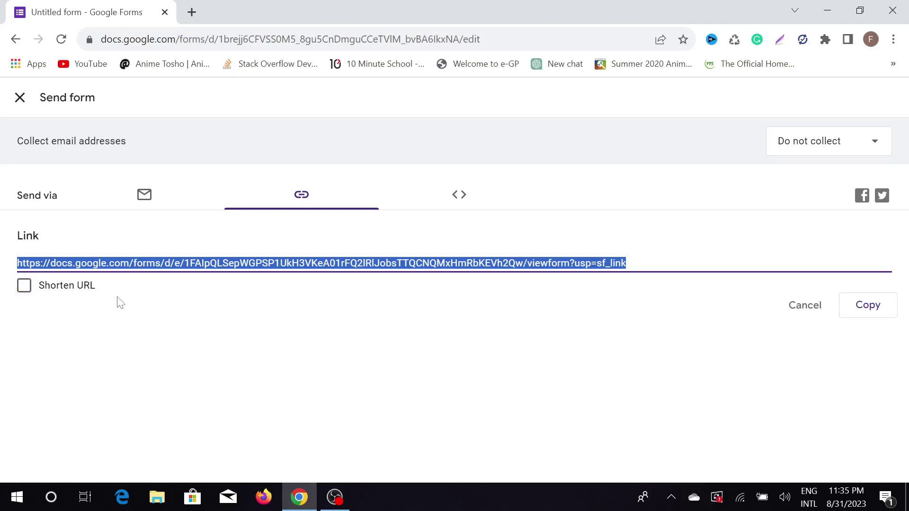
{"action": "left_click", "coordinate": [326, 323]}
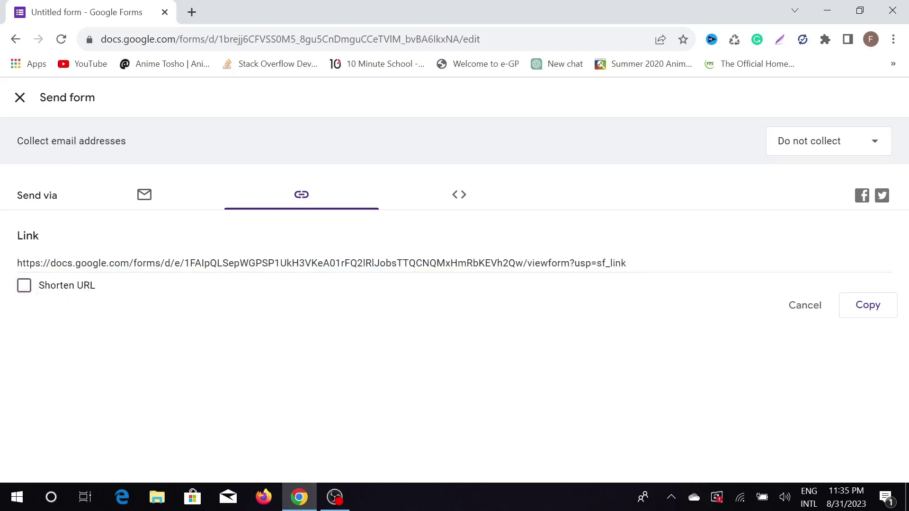
Shorten the form link to a forms.gle address and copy it to the clipboard
{"action": "left_click", "coordinate": [27, 286]}
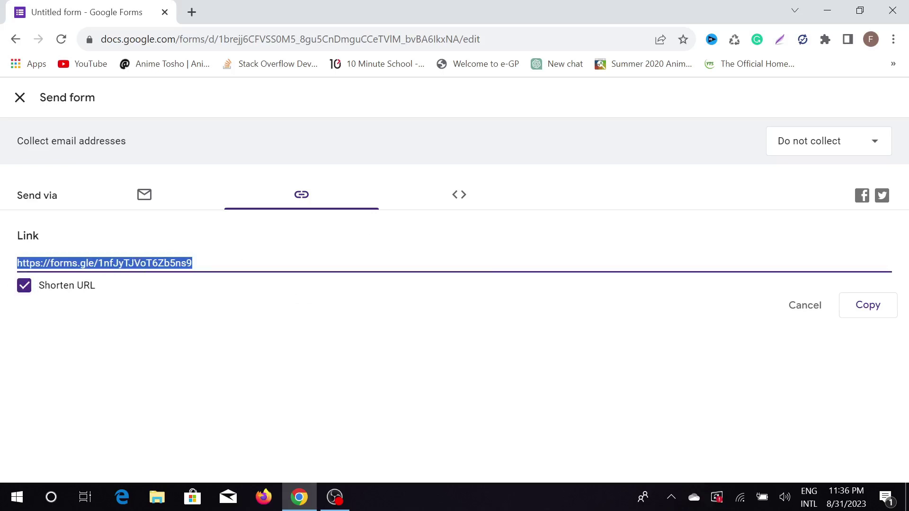
{"action": "left_click", "coordinate": [859, 305]}
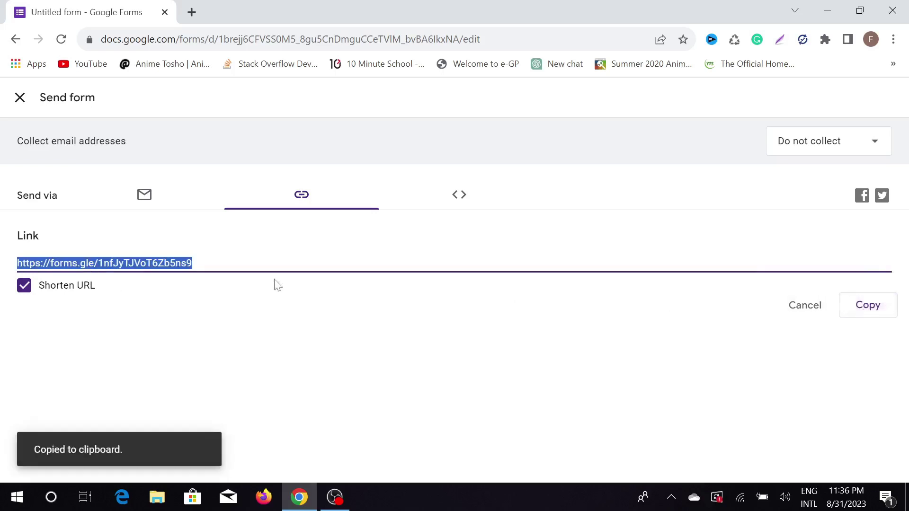